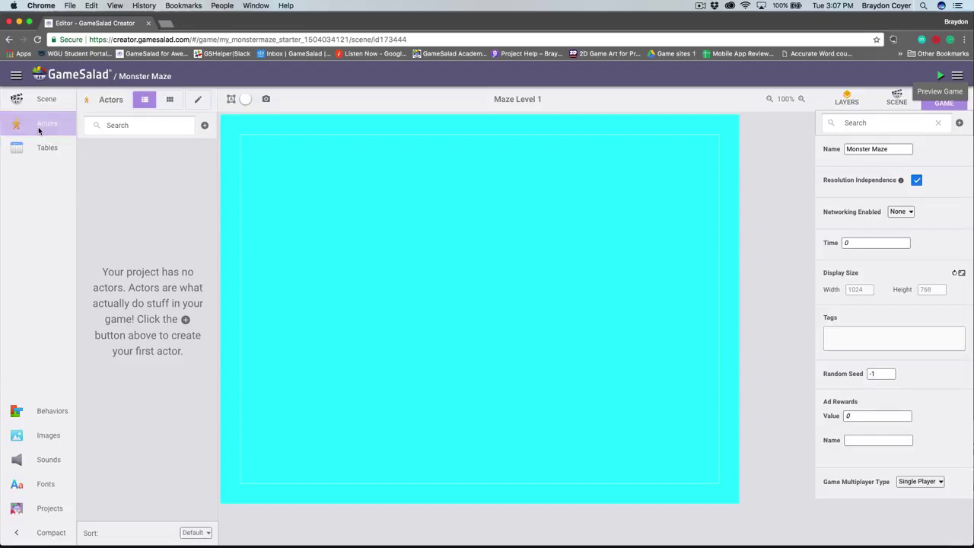
Add a new actor to the Actors panel and open its prototype editor.
click(205, 126)
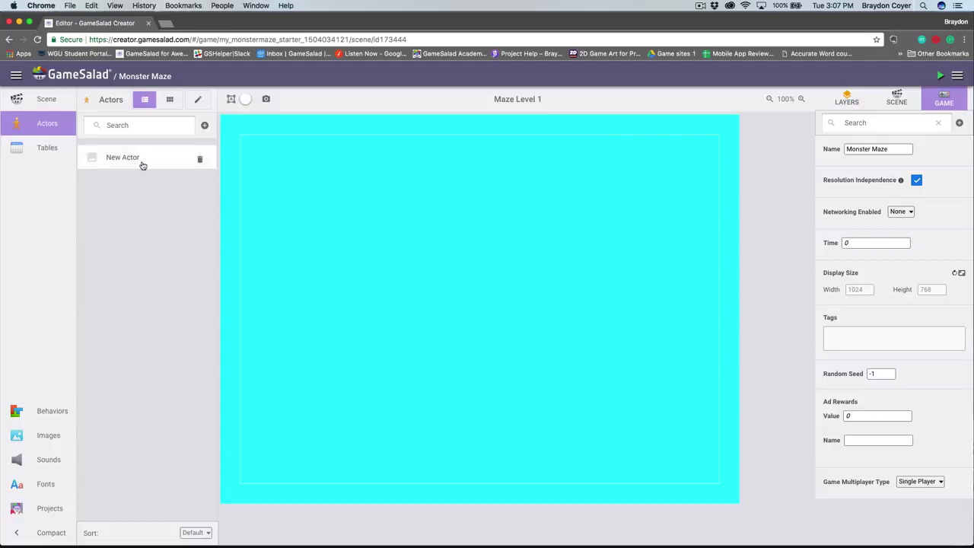
double_click(142, 165)
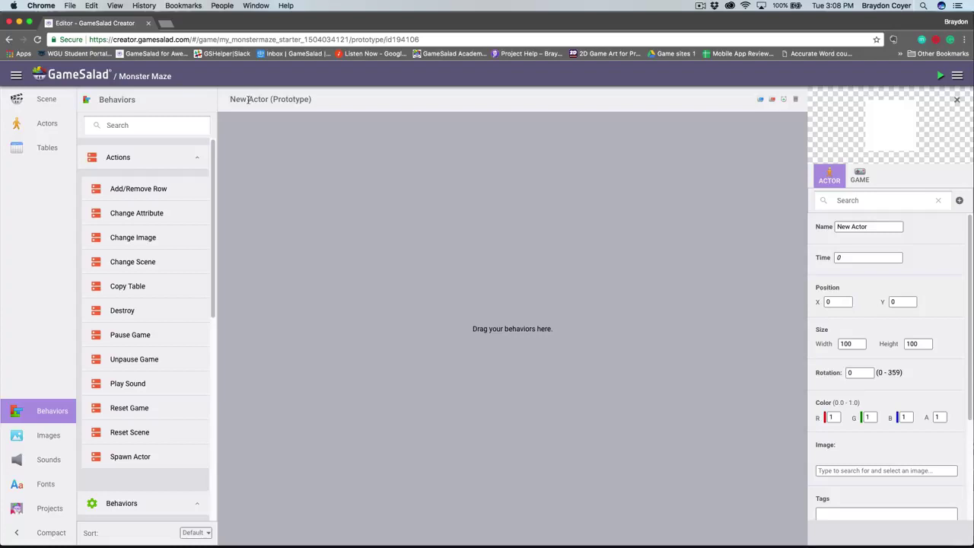
Rename the new actor to 'Monster' and show the project's Images library.
click(248, 99)
text(Monster)
key(Return)
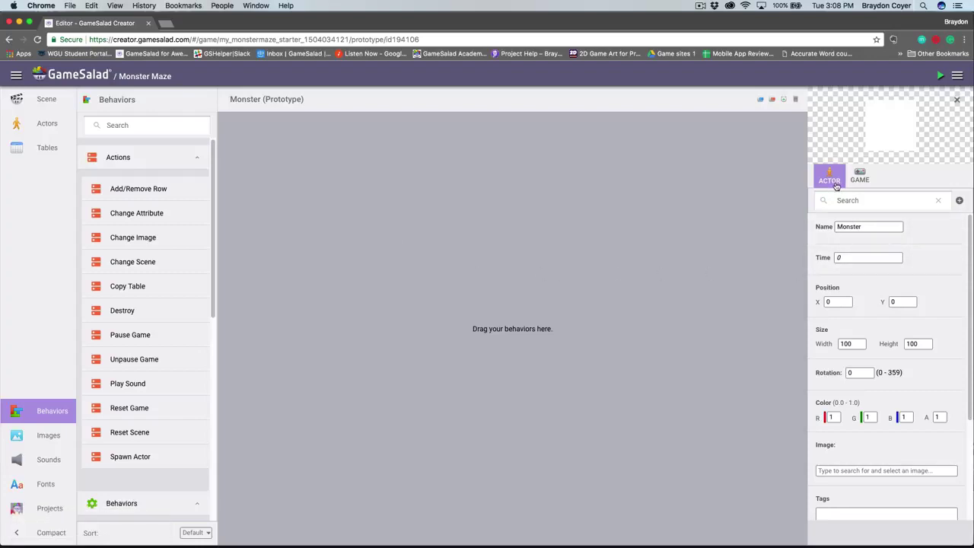
drag(880, 227, 836, 227)
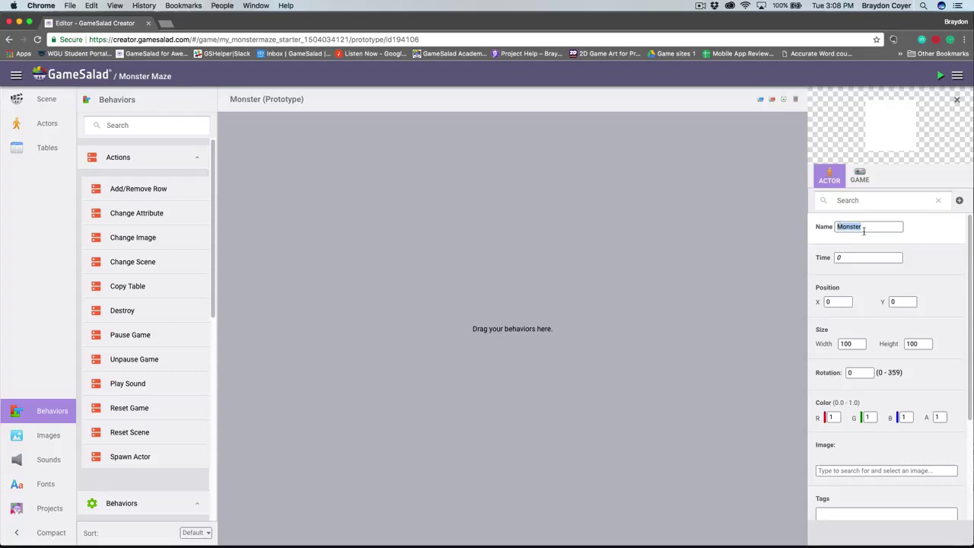
click(527, 296)
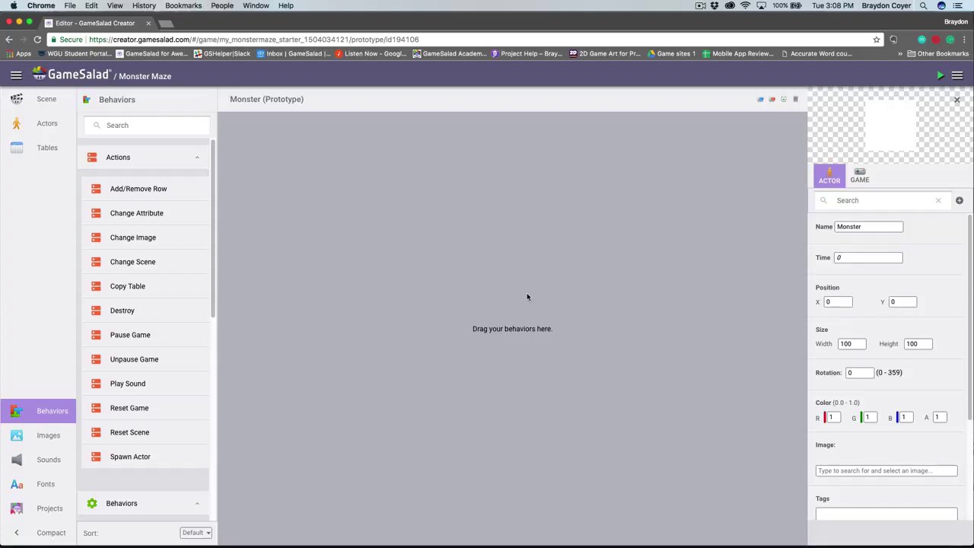
click(70, 435)
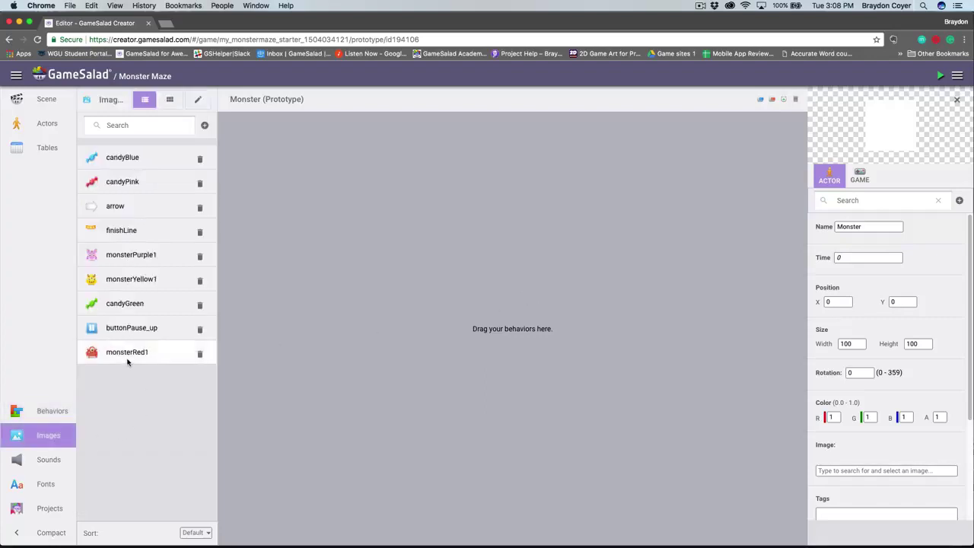
Give Monster the monsterRed1 image and resize it from 240 to width 60, height 55.
drag(114, 353, 896, 137)
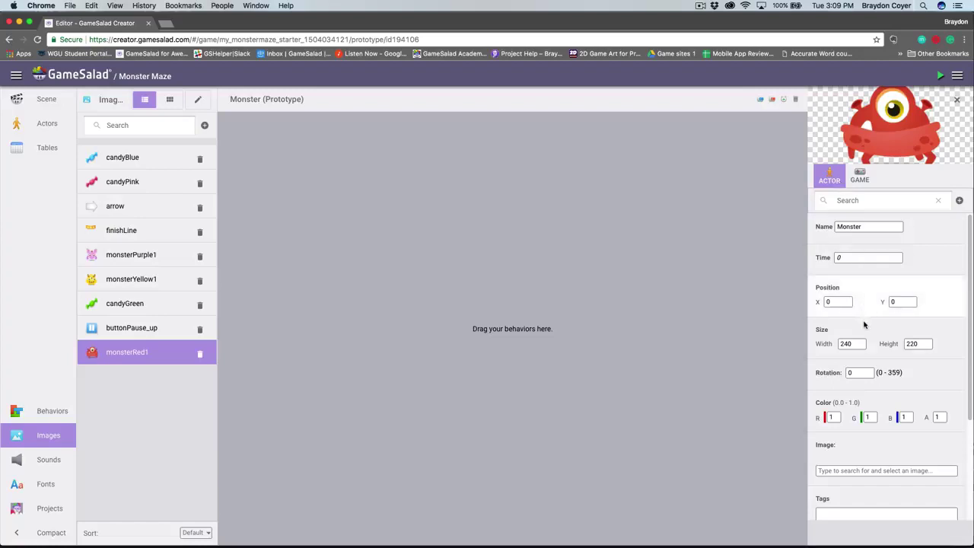
click(859, 344)
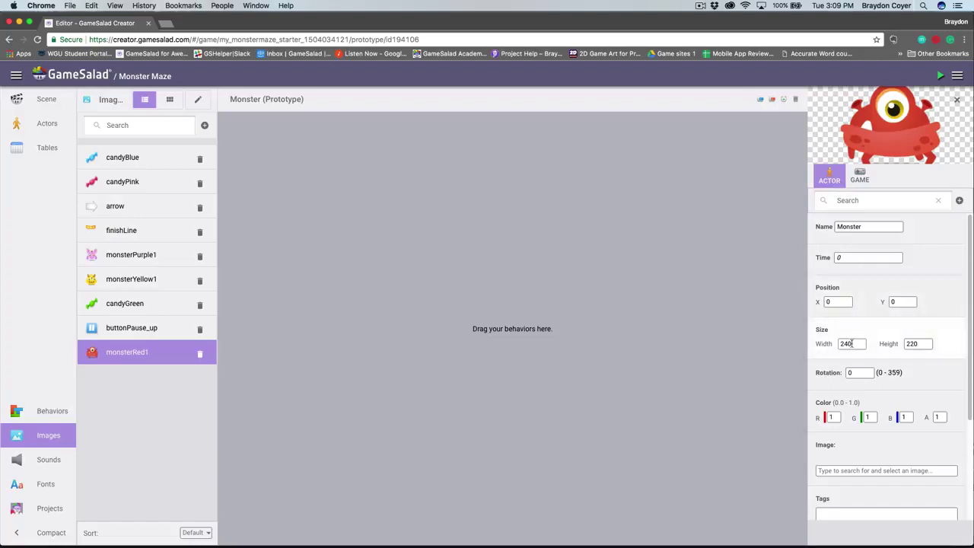
drag(858, 344, 838, 351)
text(60)
key(Tab)
text(55)
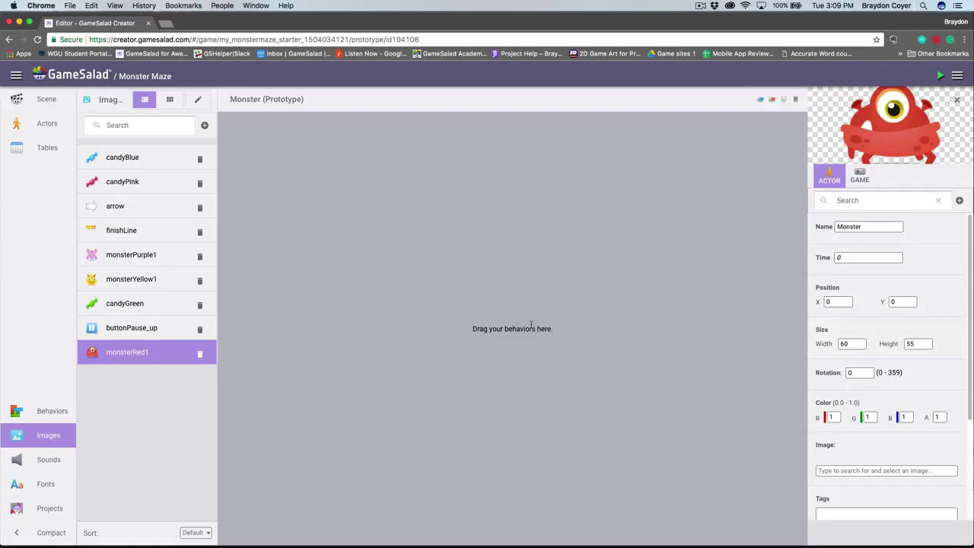
Place a single Monster at the centre of Maze Level 1 and start the game preview.
click(30, 100)
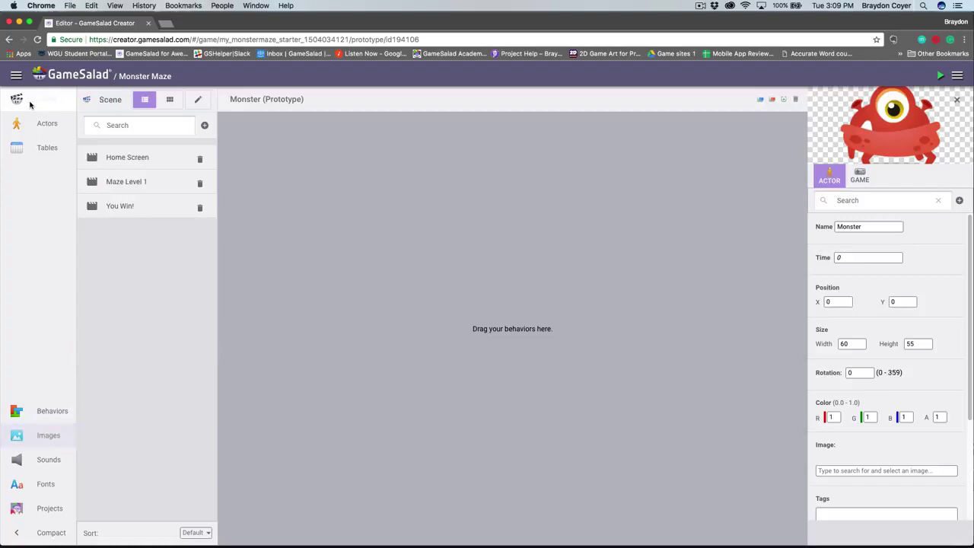
click(159, 186)
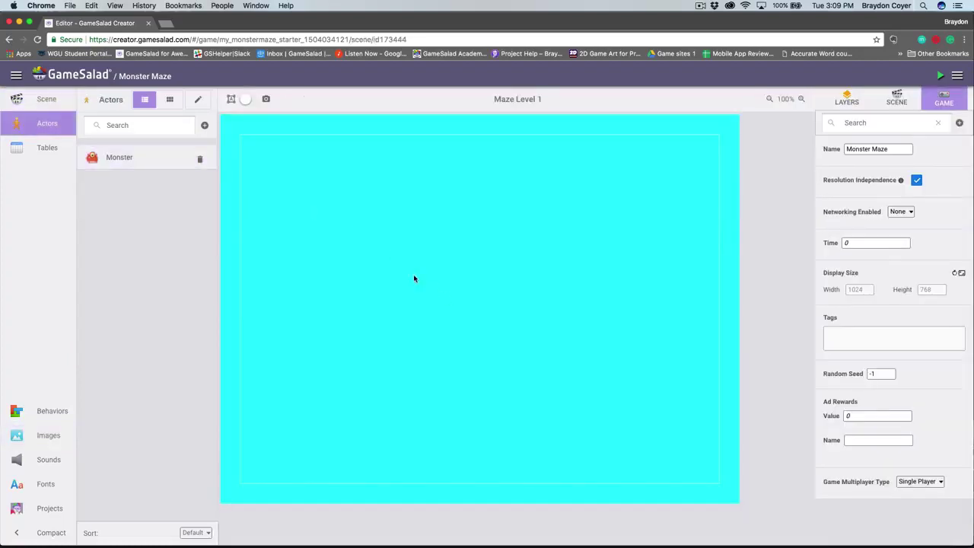
drag(135, 166, 487, 302)
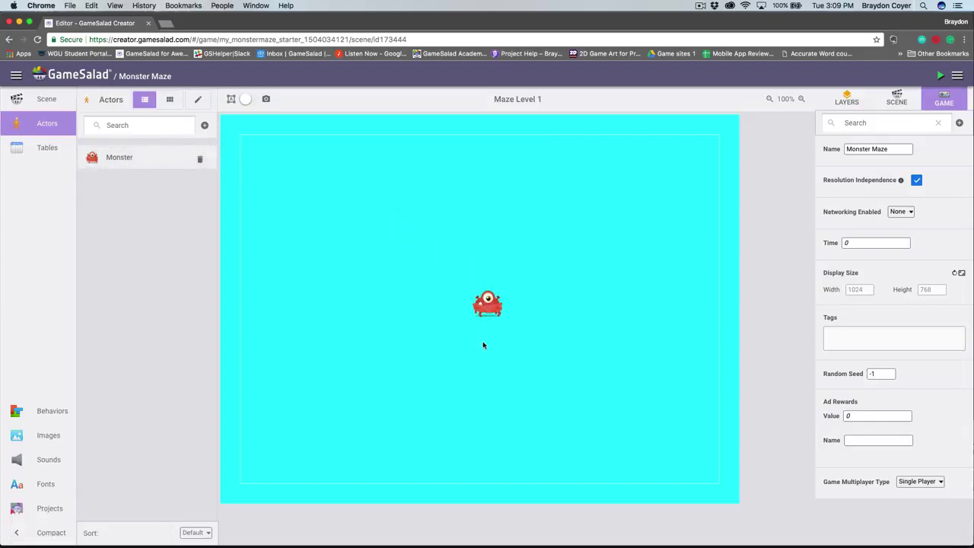
click(491, 303)
key(Delete)
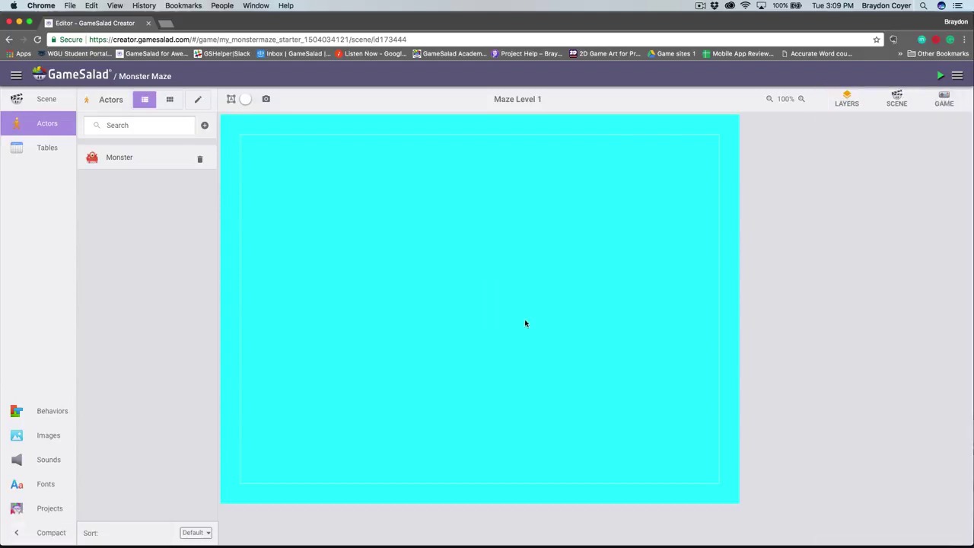
drag(114, 157, 484, 309)
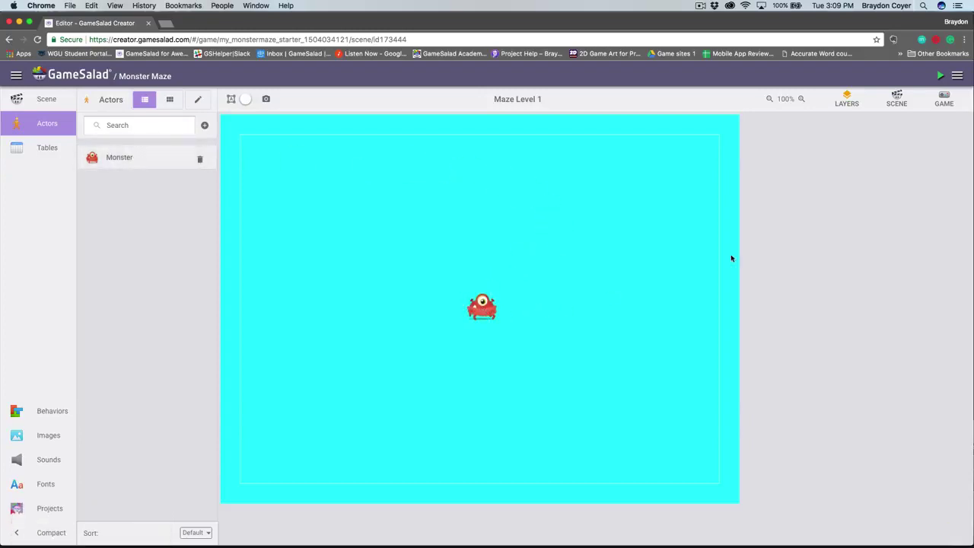
click(944, 79)
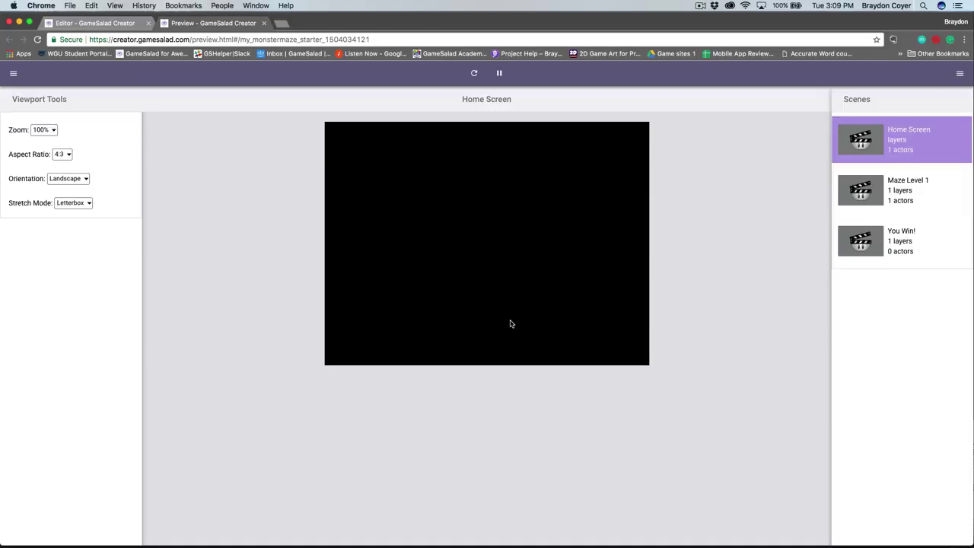
Preview Maze Level 1 to confirm the red Monster is centred, then close the preview.
drag(462, 98, 527, 137)
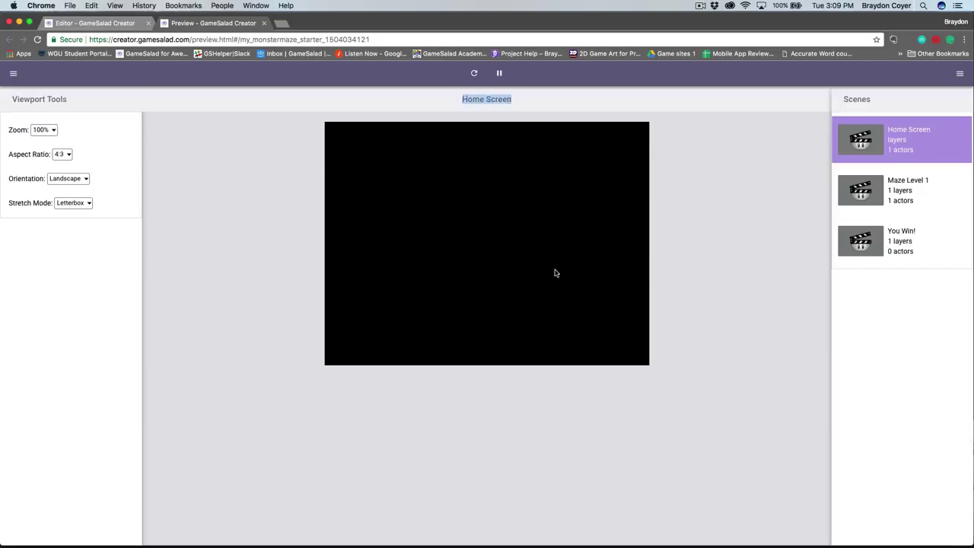
click(905, 200)
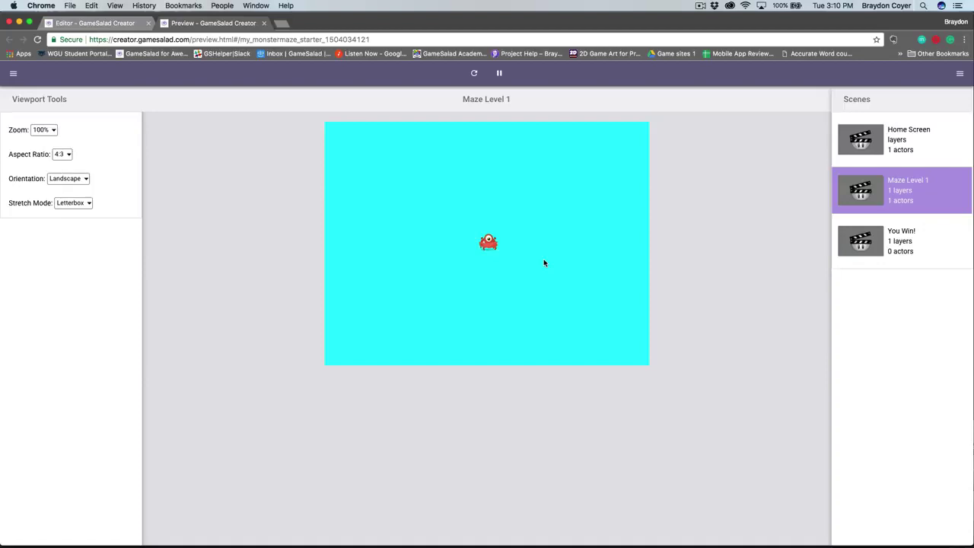
click(264, 23)
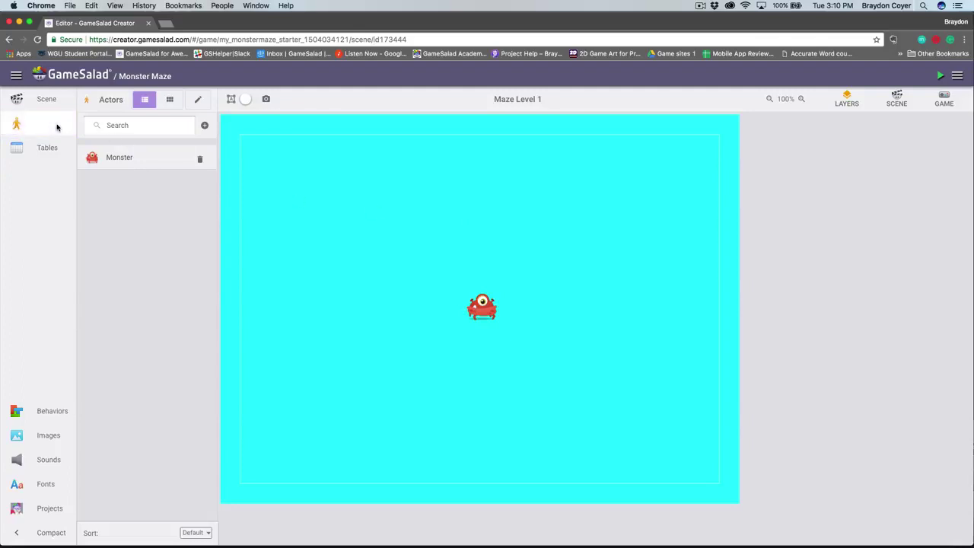
Give Monster a Move behavior (direction 0, speed 300) and start the game preview.
double_click(149, 163)
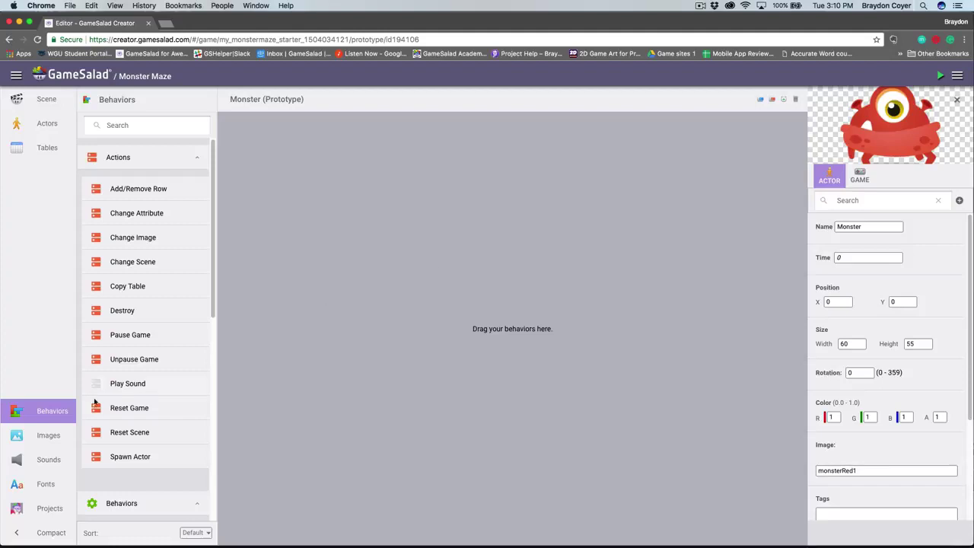
drag(214, 274, 211, 243)
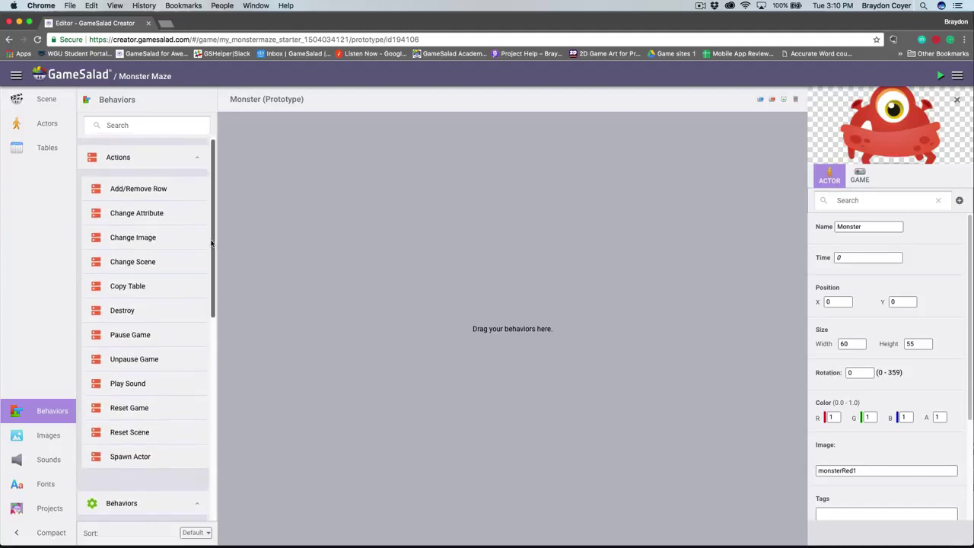
click(199, 159)
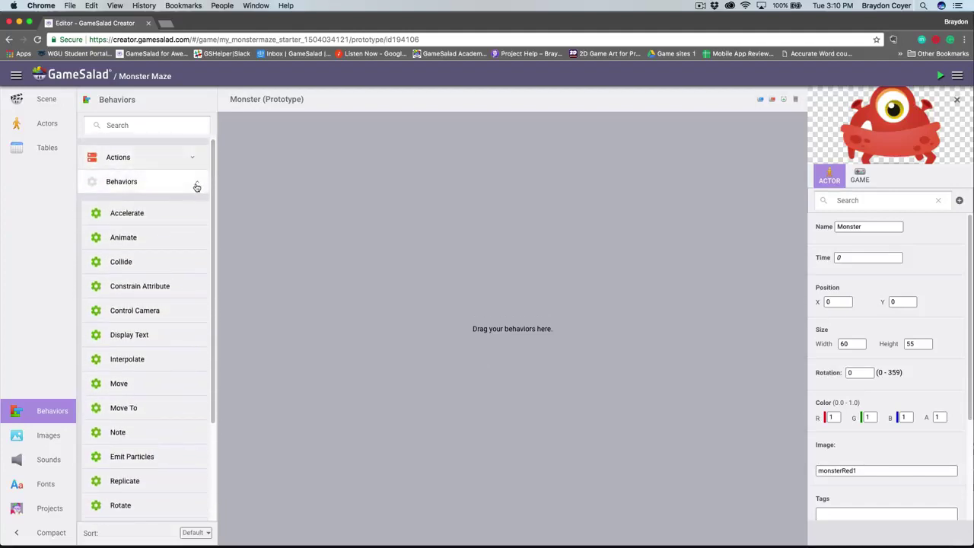
click(196, 184)
click(202, 208)
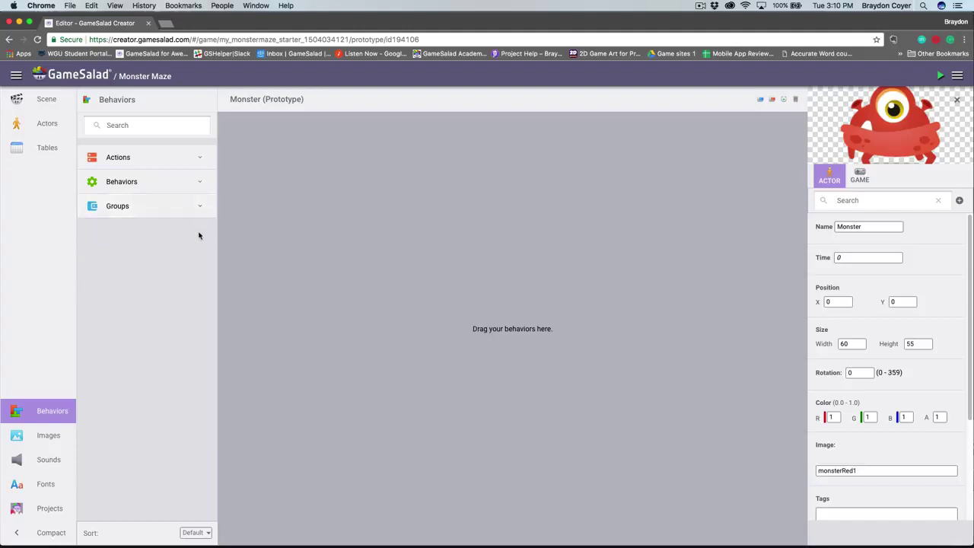
click(201, 185)
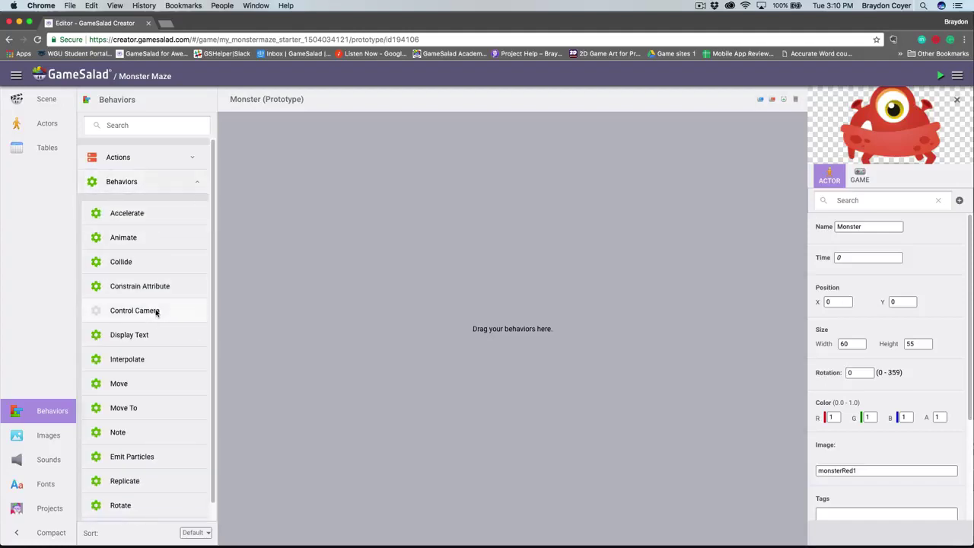
drag(115, 392, 511, 305)
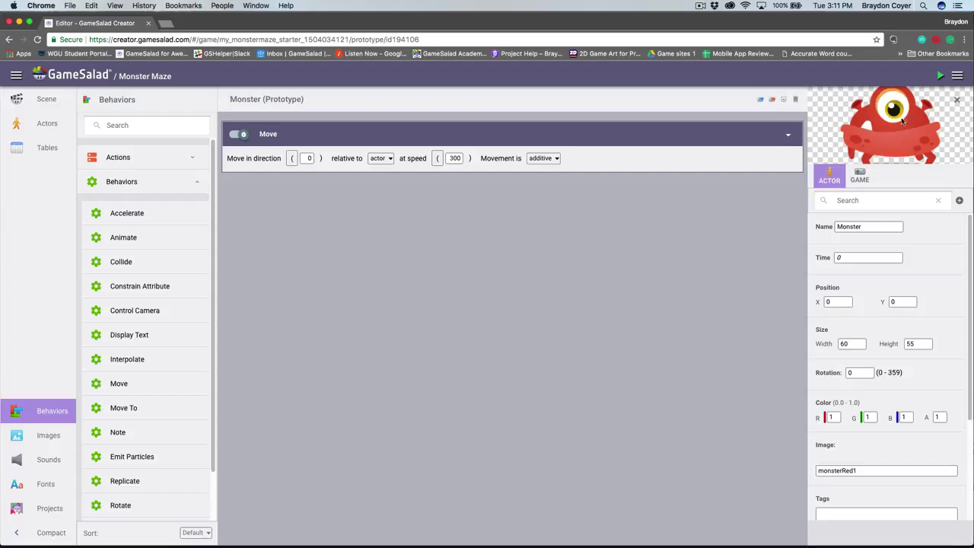
click(940, 75)
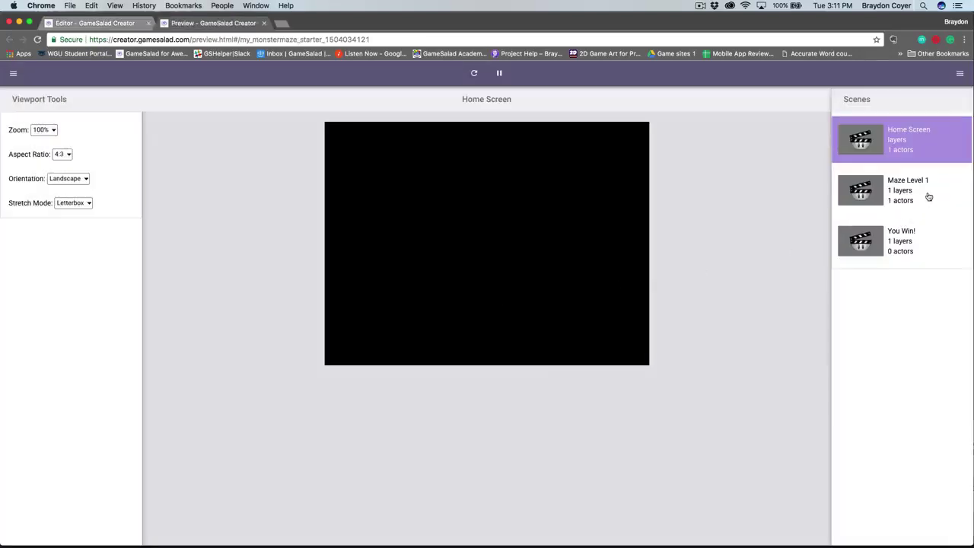
Watch Monster move in Maze Level 1, then delete its Move behavior in the editor.
click(929, 197)
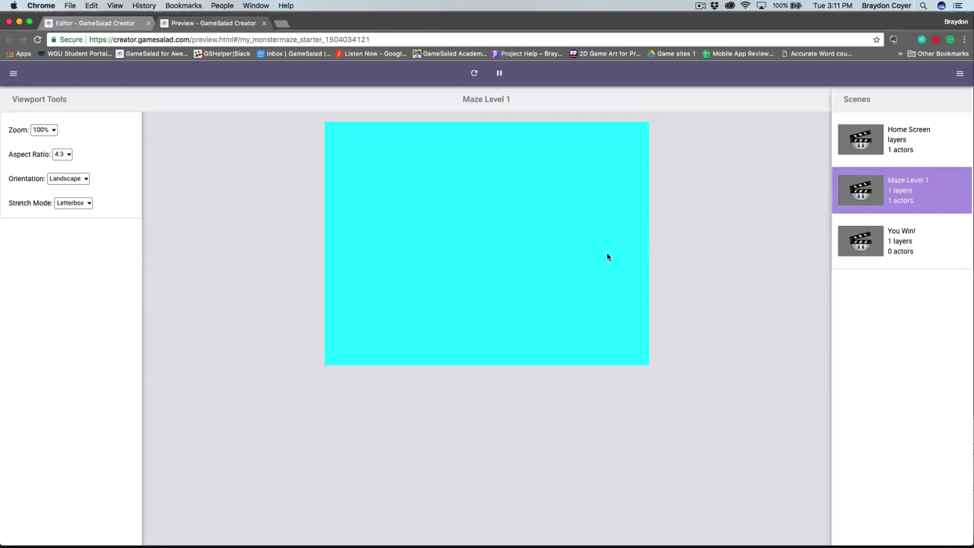
click(264, 23)
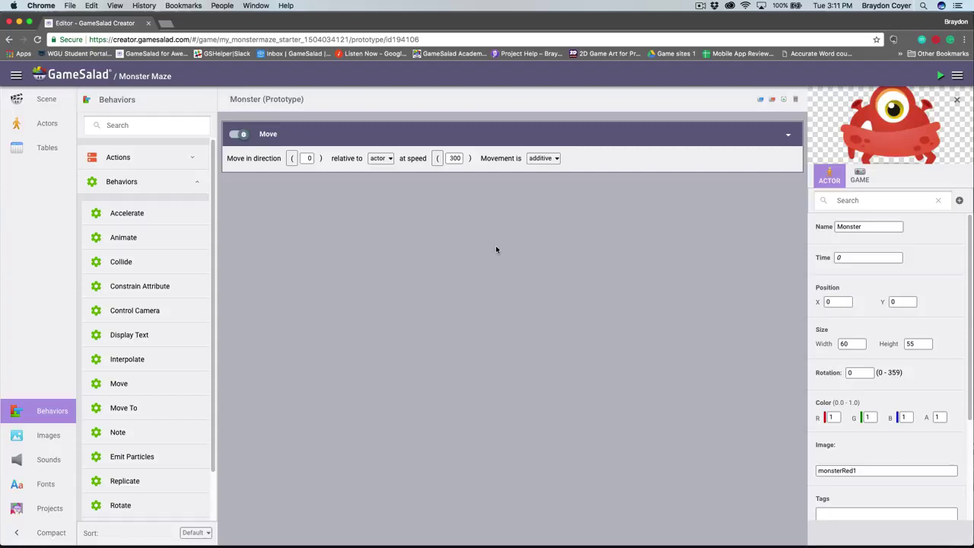
click(556, 142)
key(Delete)
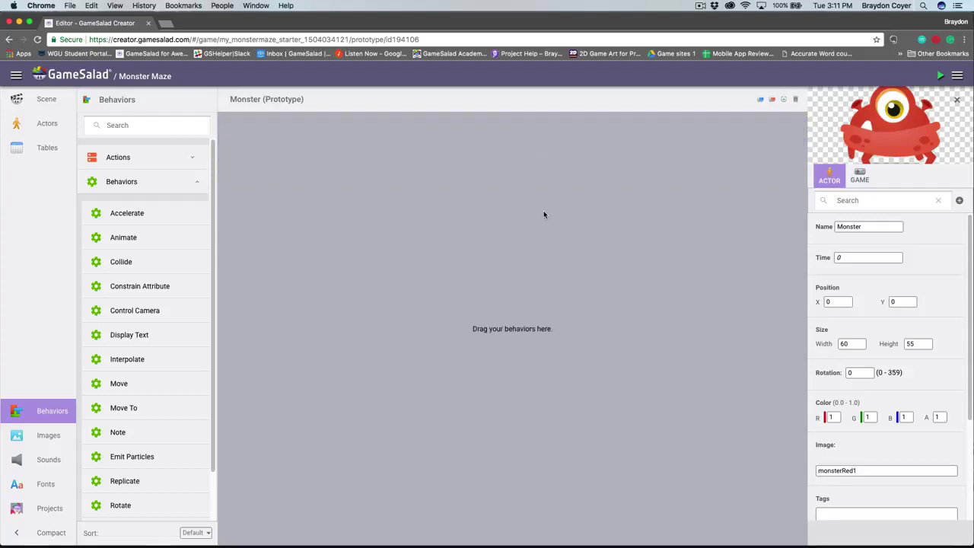